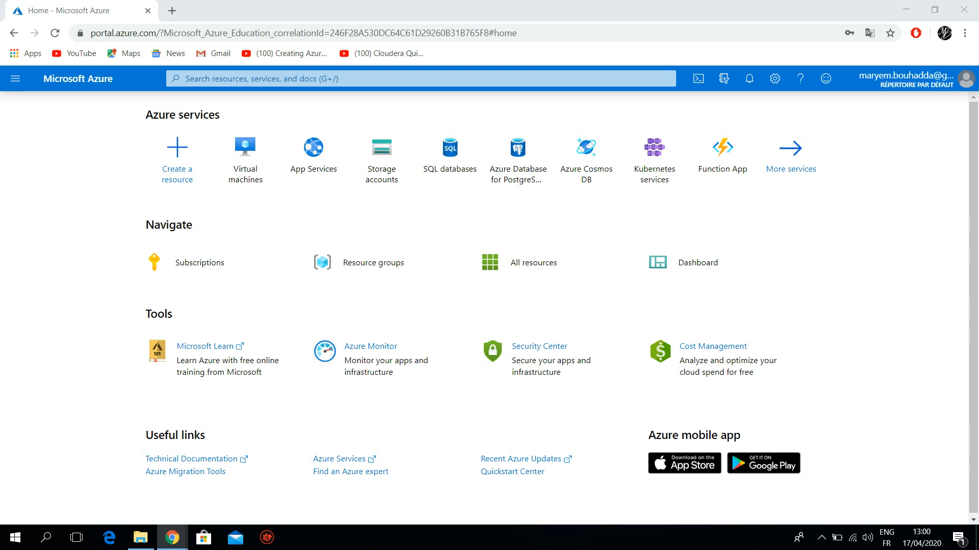
- Start creating a virtual machine and assign it to the existing mbrg resource group
click(245, 158)
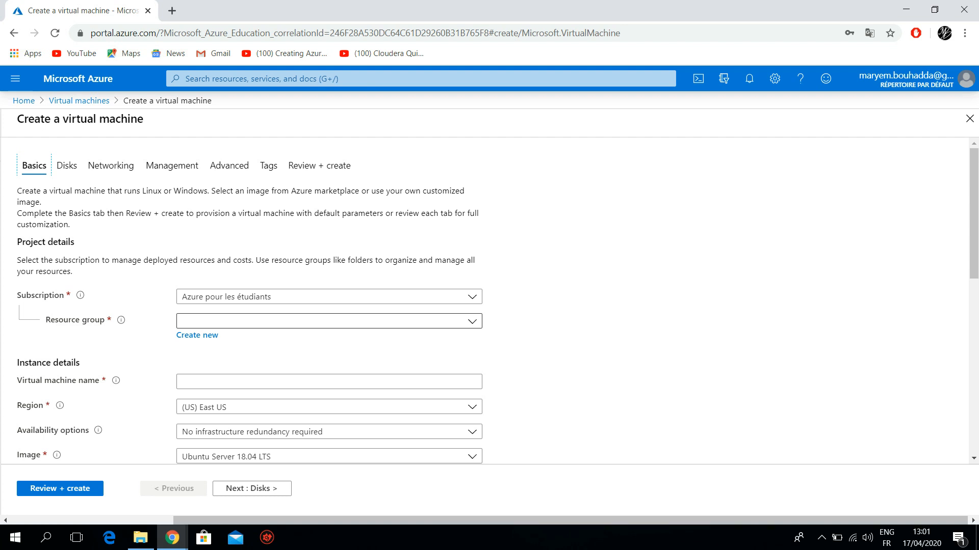
click(329, 321)
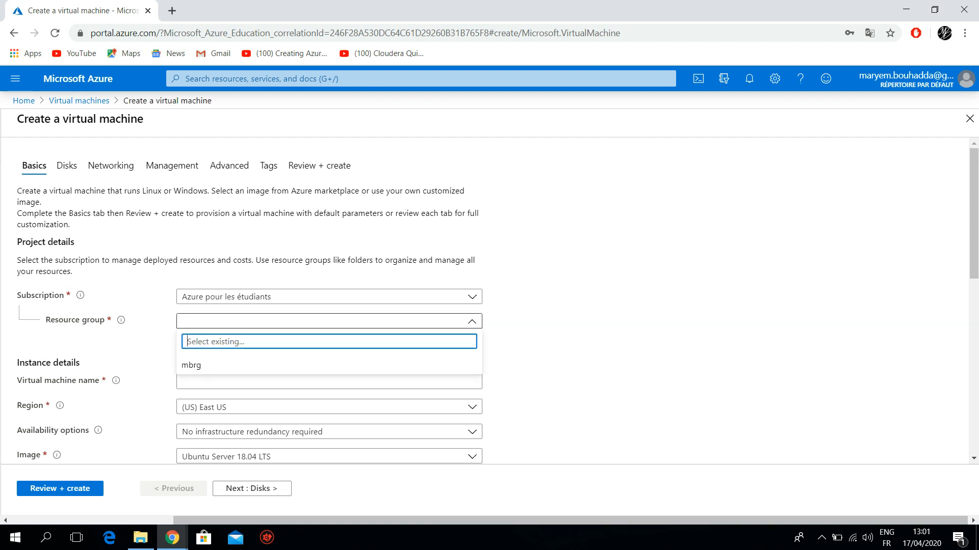
click(305, 365)
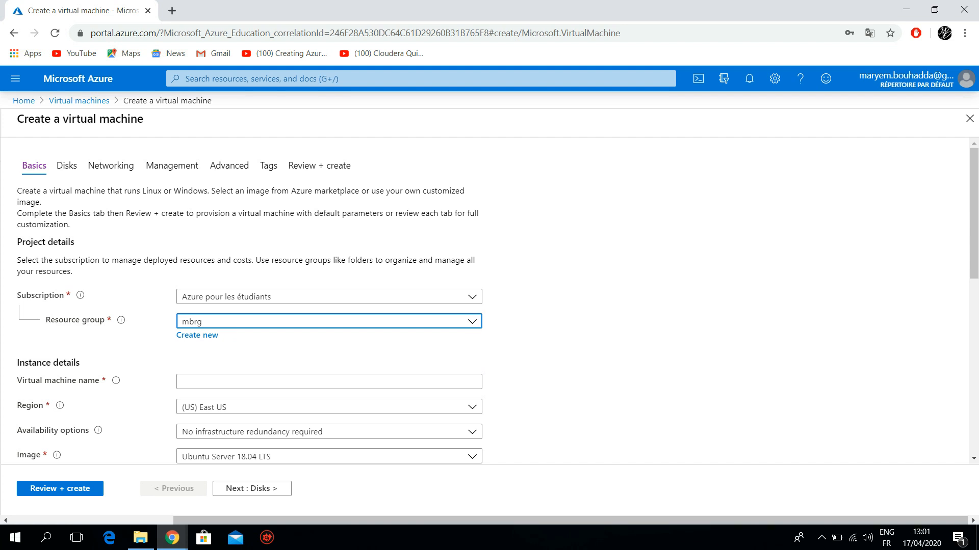
- Name the virtual machine with the owner's first name followed by "vm" and choose No infrastructure redundancy required as the availability option
drag(974, 214, 973, 258)
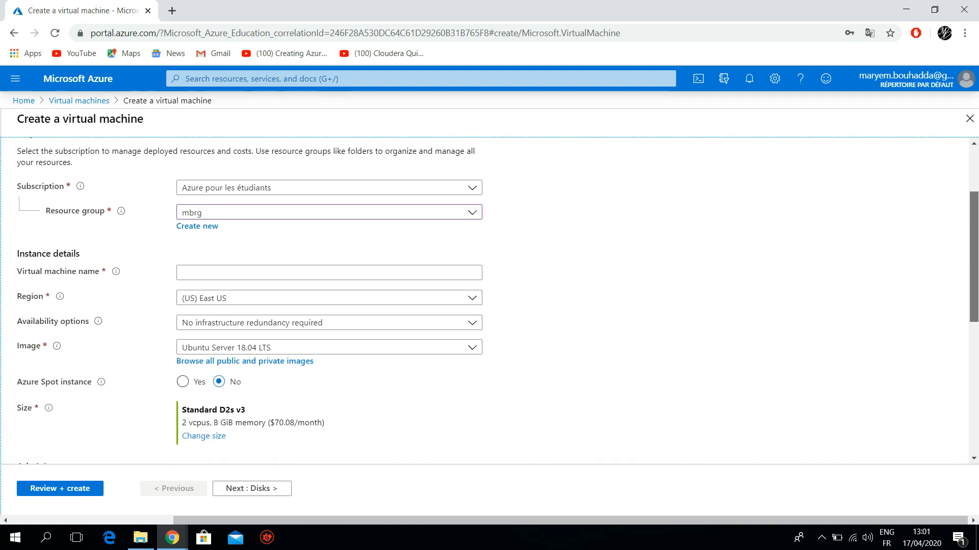
click(328, 273)
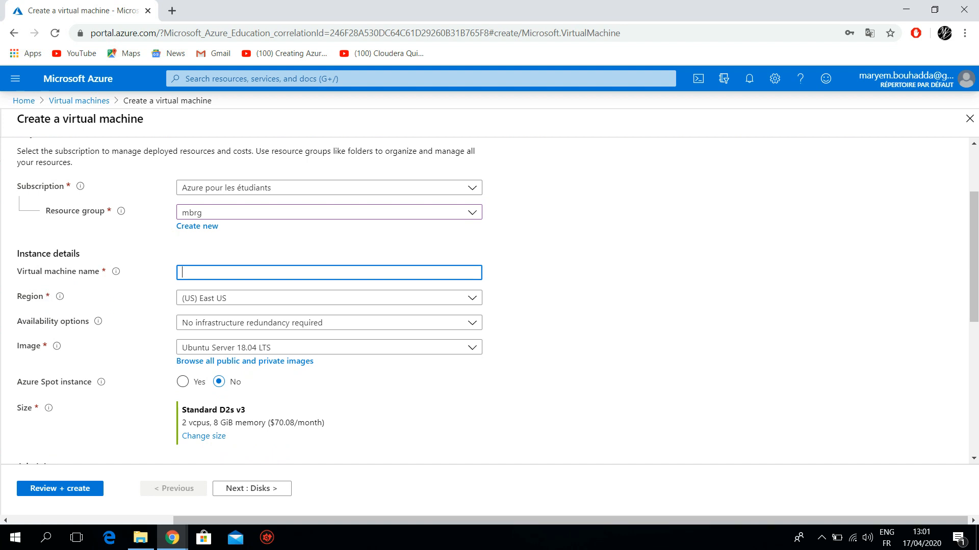
text(mariem)
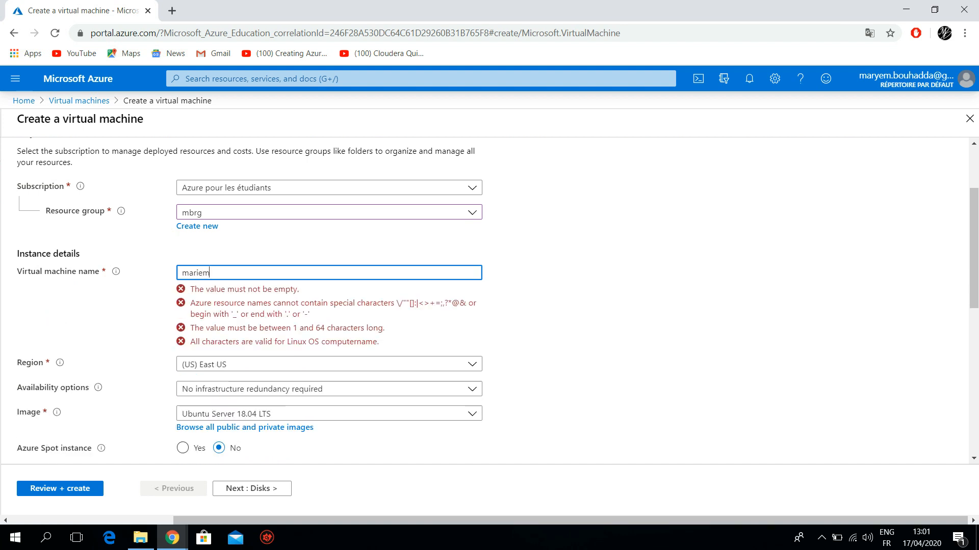
text(vm)
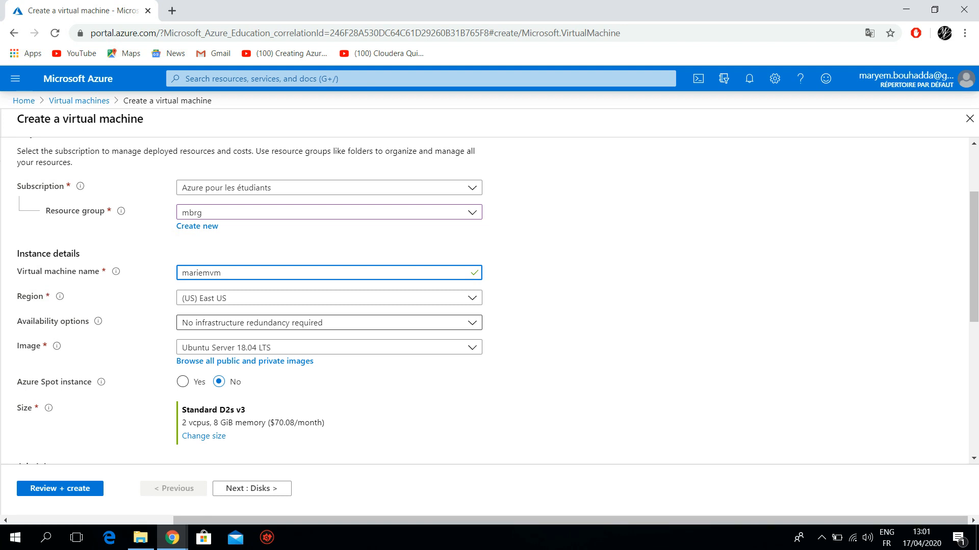
click(329, 323)
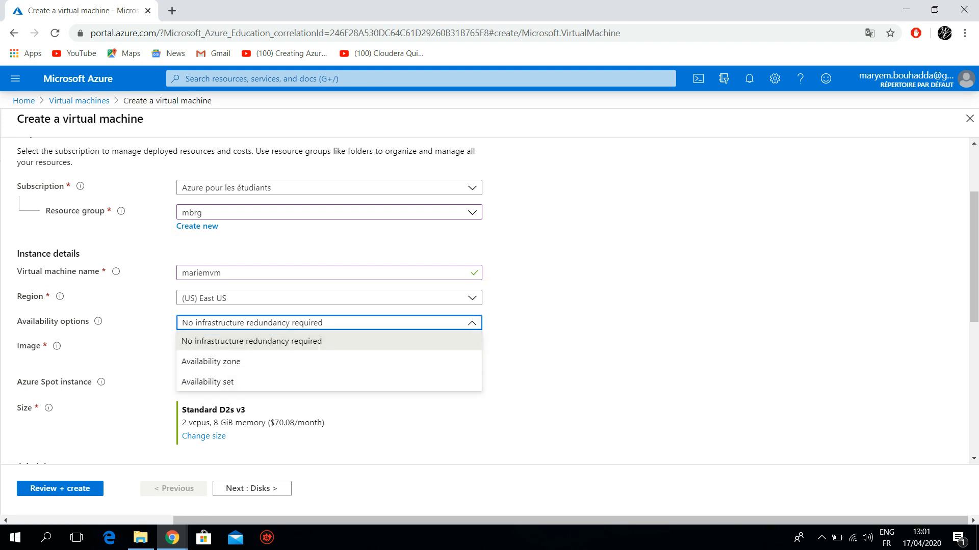
click(251, 341)
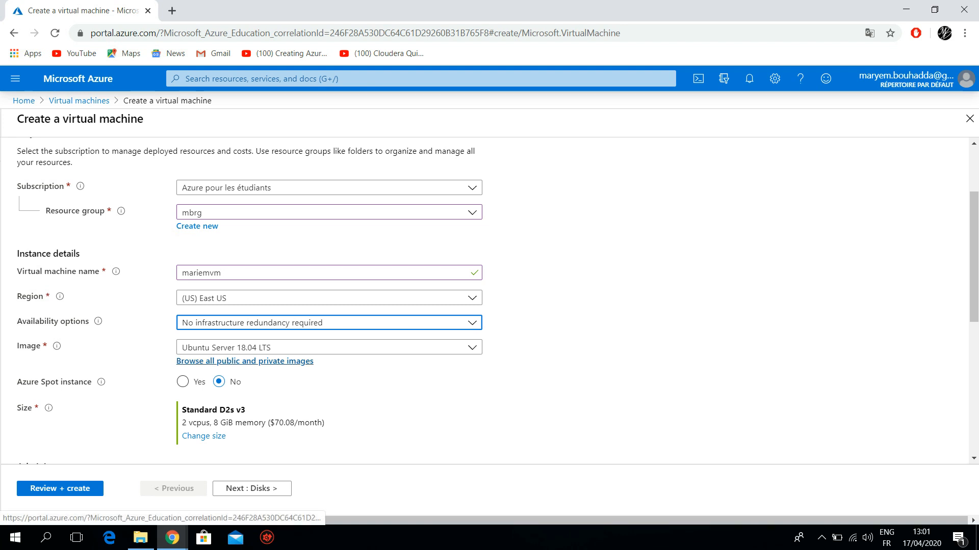
- Try the Windows Server 2012 R2 Datacenter image and return the selection to Ubuntu Server 18.04 LTS
click(245, 348)
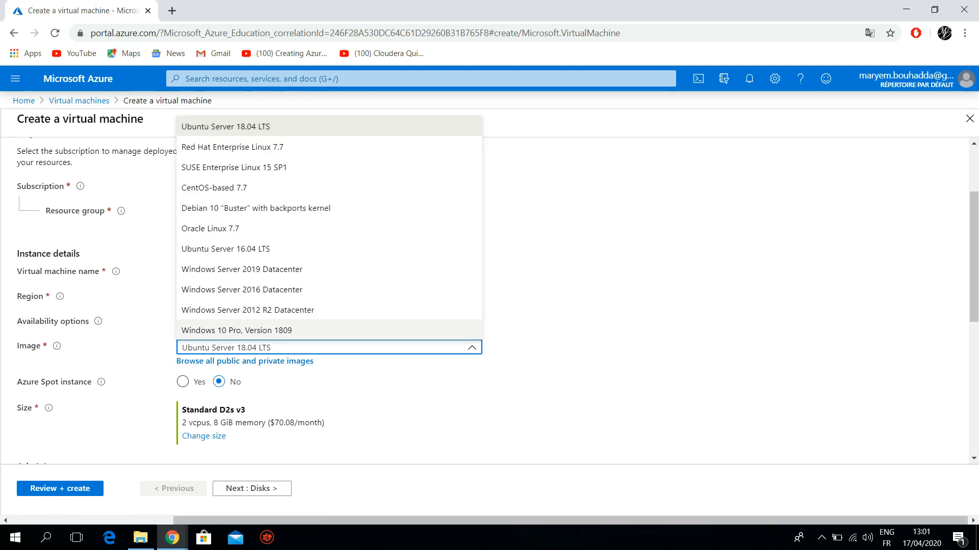
click(245, 347)
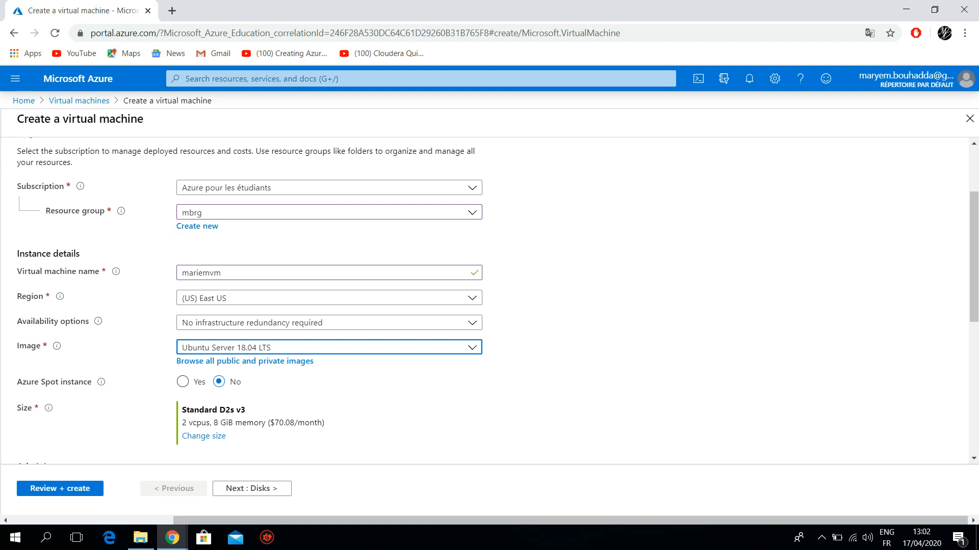
click(329, 348)
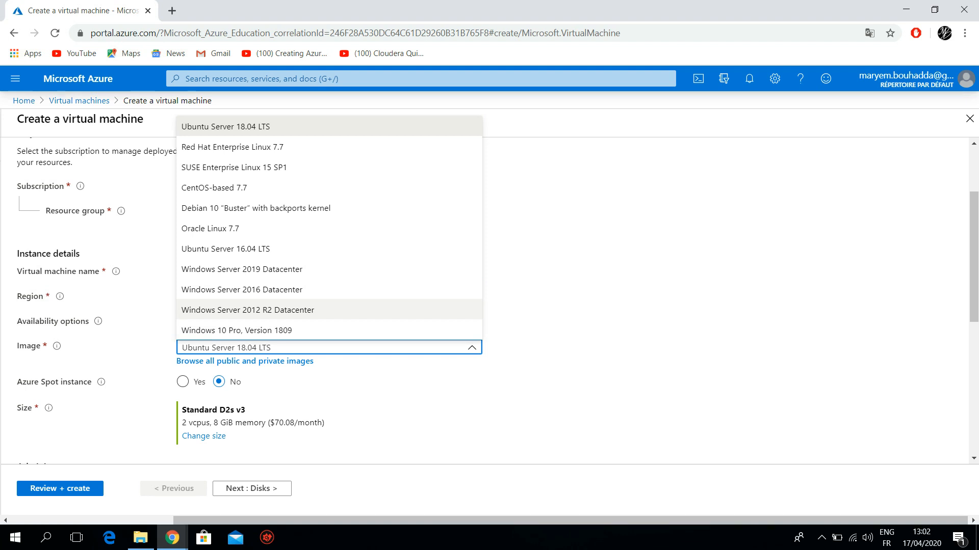
click(248, 309)
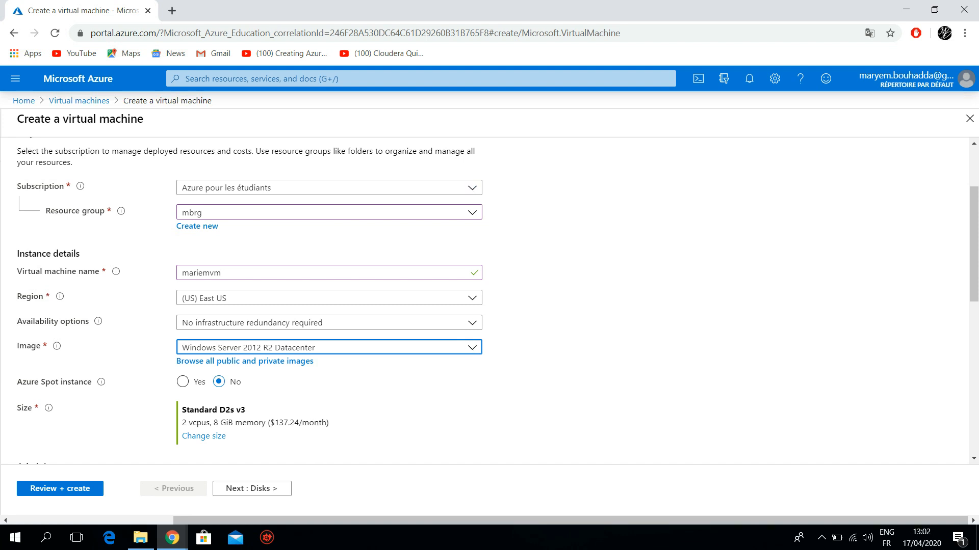
click(329, 347)
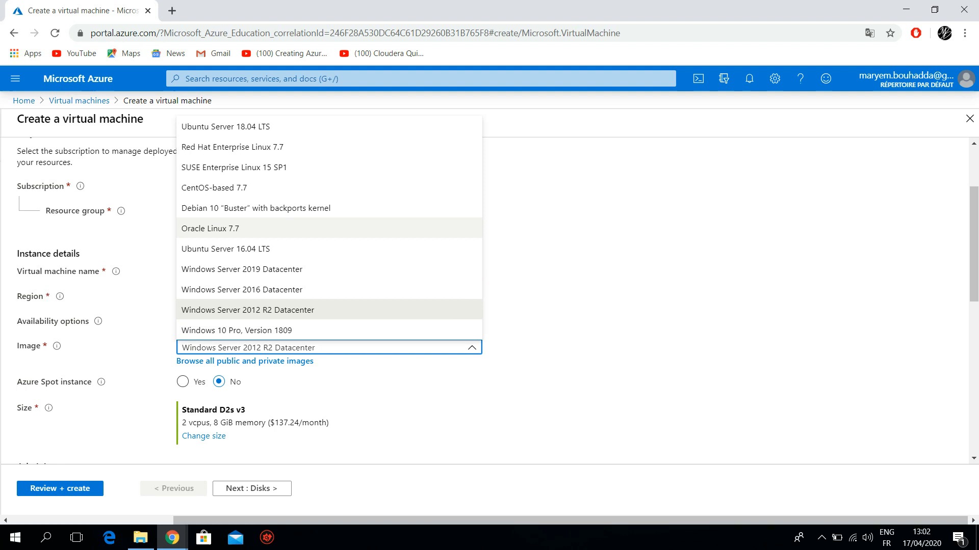
click(225, 126)
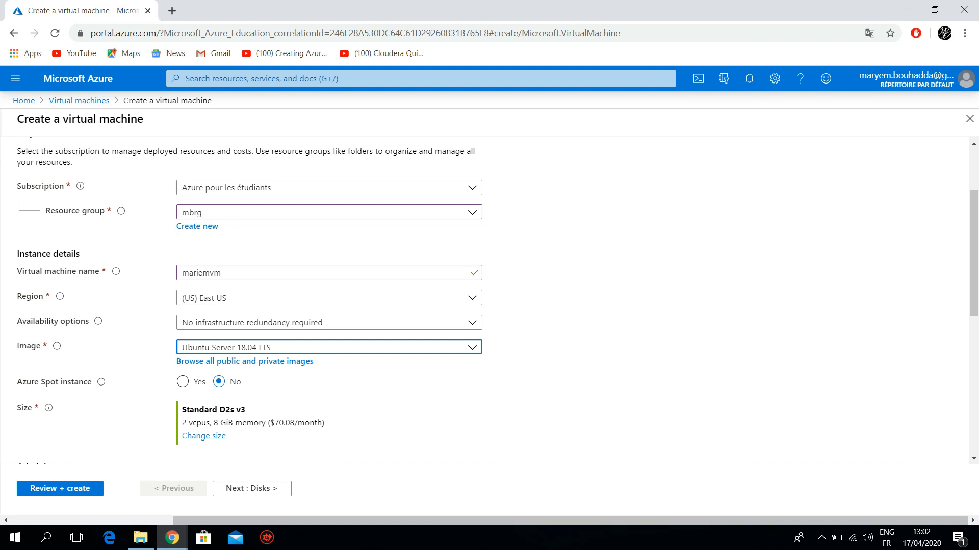
- Look over the available VM sizes and close the list without choosing another size
click(203, 435)
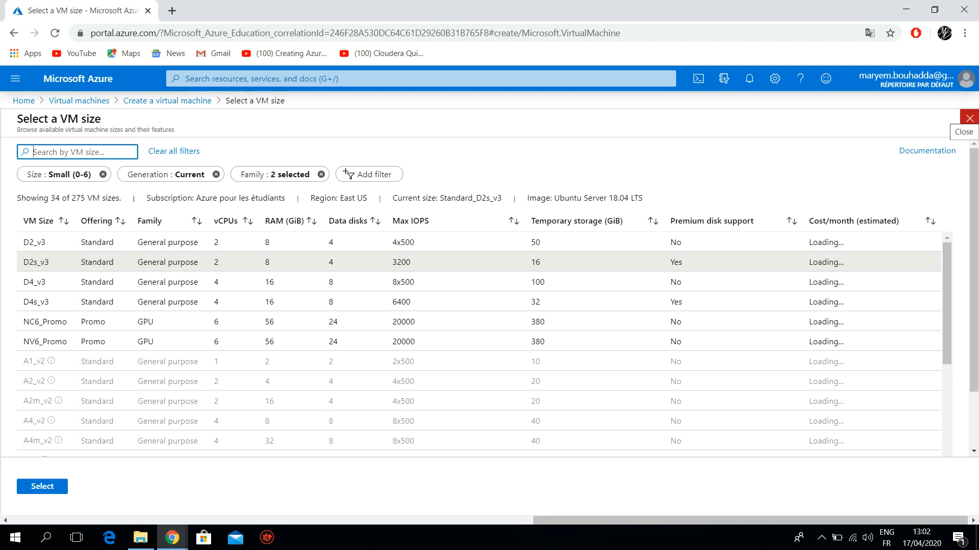
click(970, 118)
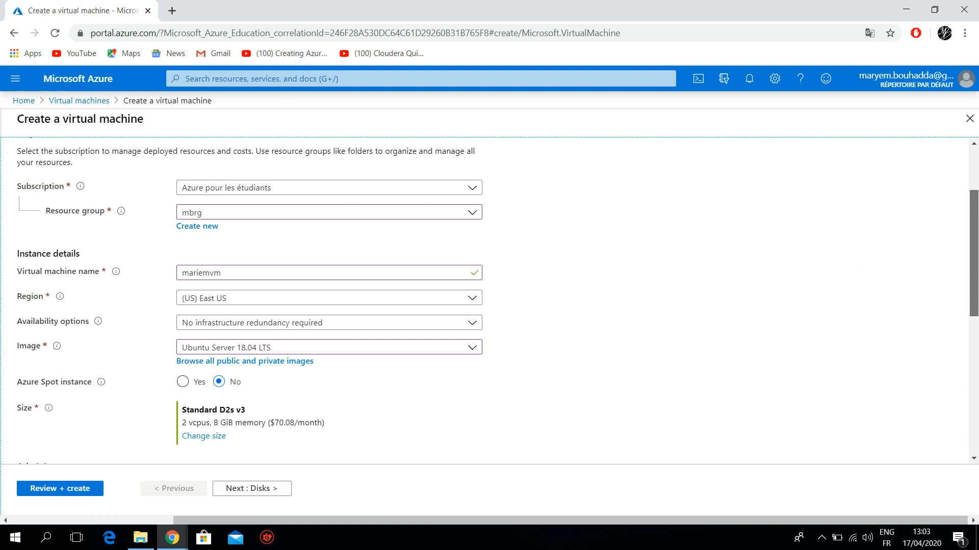
- Set the administrator account's authentication type to Password and enter the administrator's username
scroll(489, 301, down, 4)
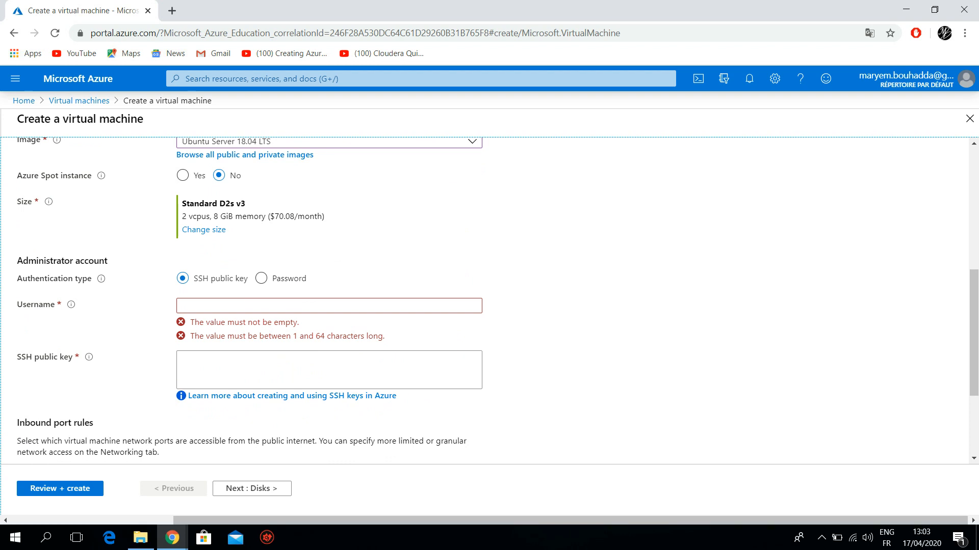
click(261, 278)
click(286, 305)
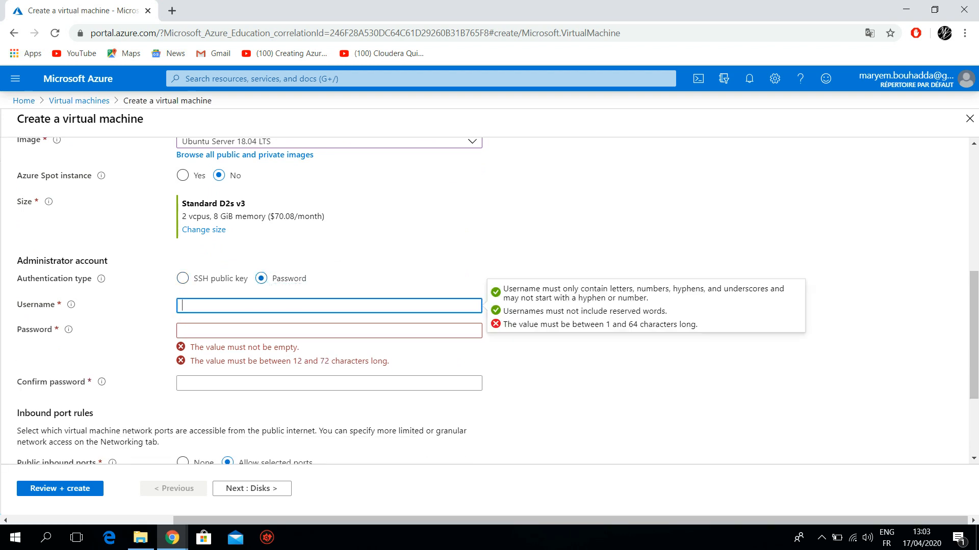
text(marie)
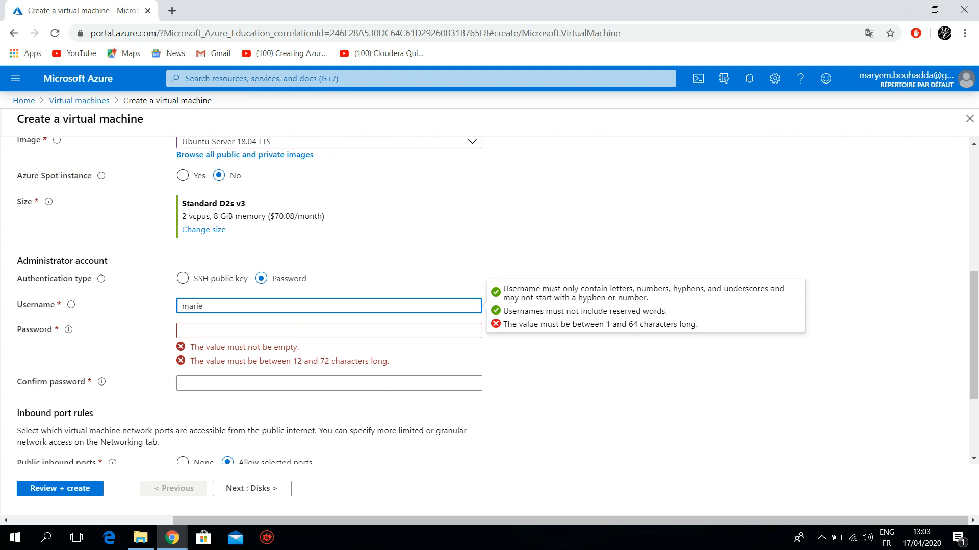
text(mbbouhadda)
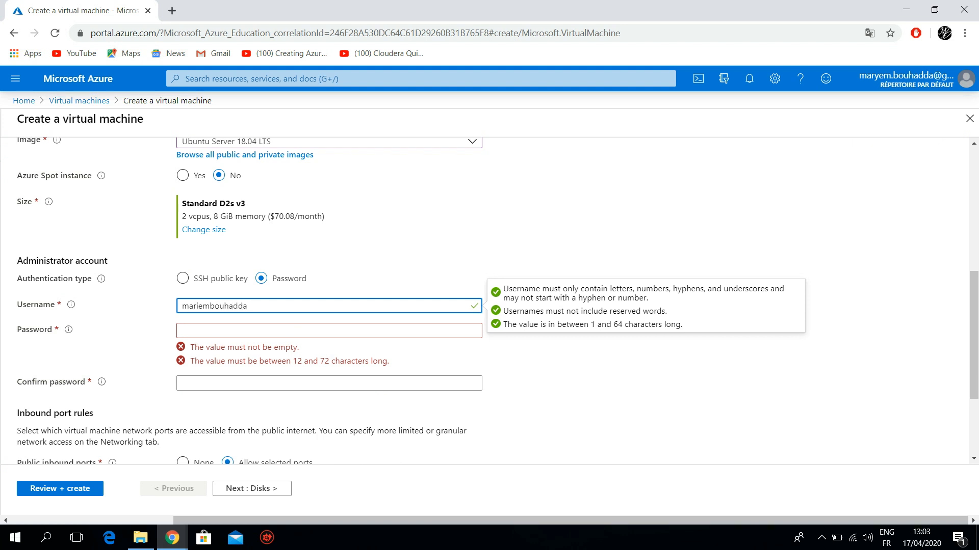
- Enter the administrator account password and repeat it in the confirmation field
click(328, 331)
text(•••••)
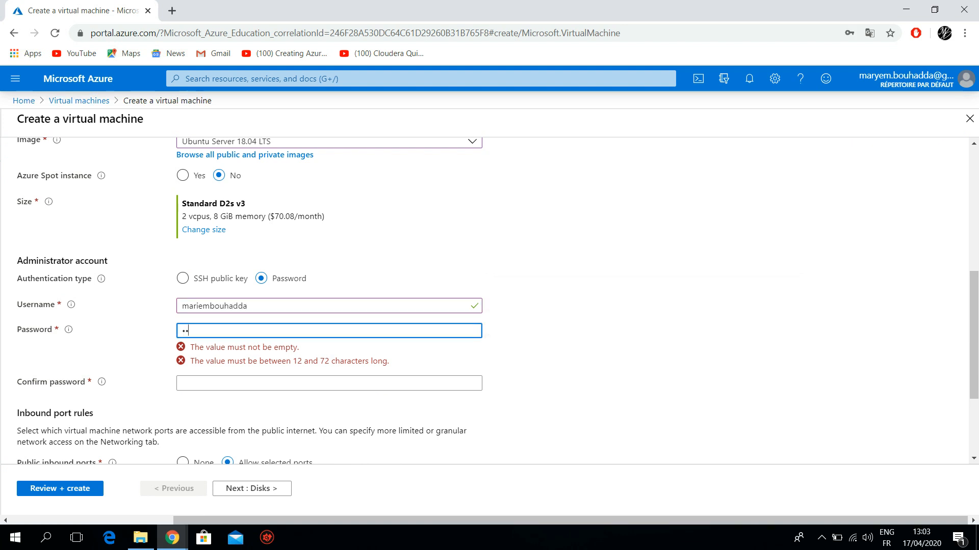
text(•••••••••)
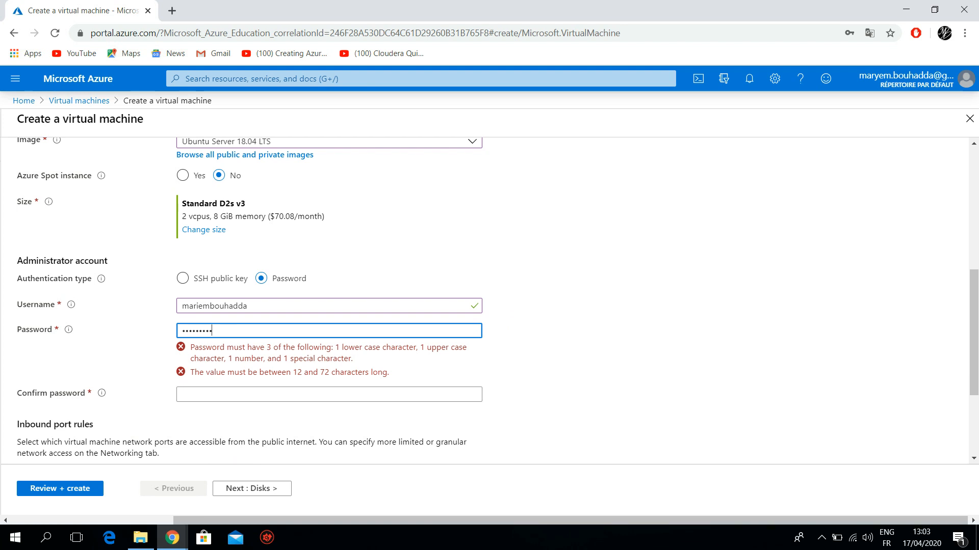
text(••••)
key(Tab)
text(••••••••••••••••••)
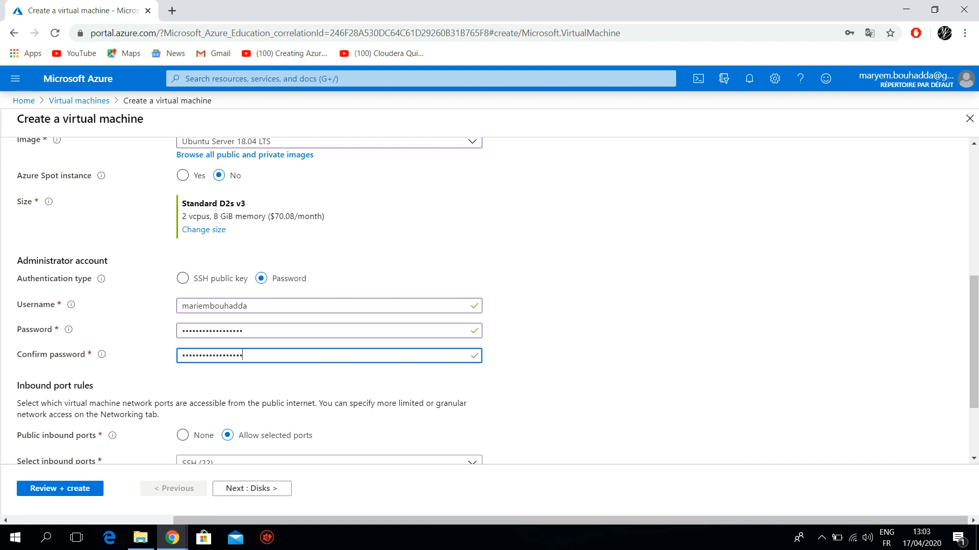
- Set the virtual machine's public inbound ports to None
scroll(498, 301, down, 2)
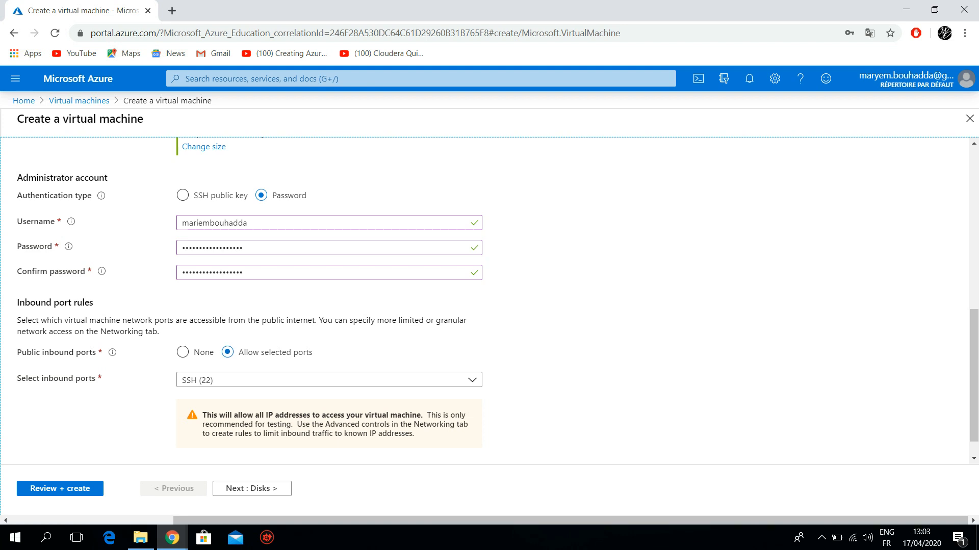
click(182, 352)
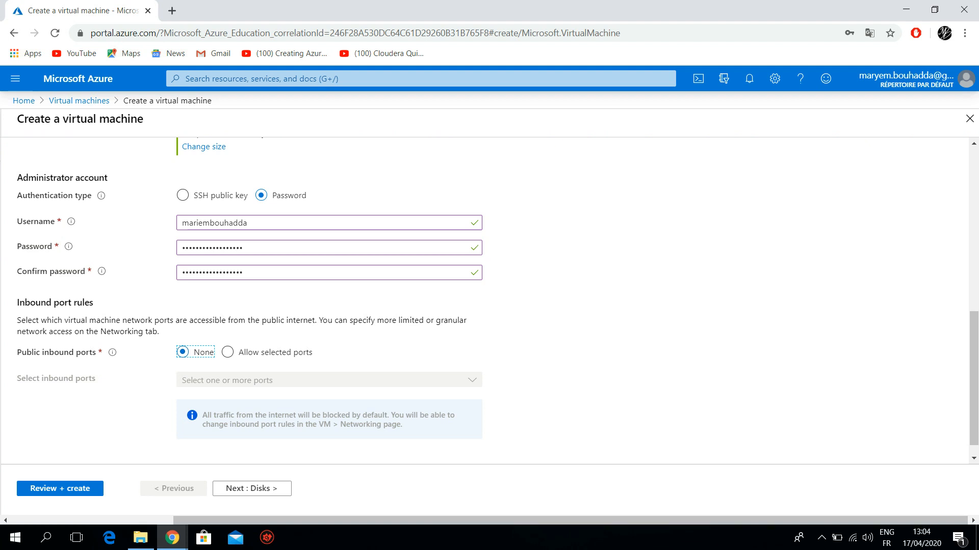
scroll(489, 296, down, 1)
scroll(489, 296, up, 2)
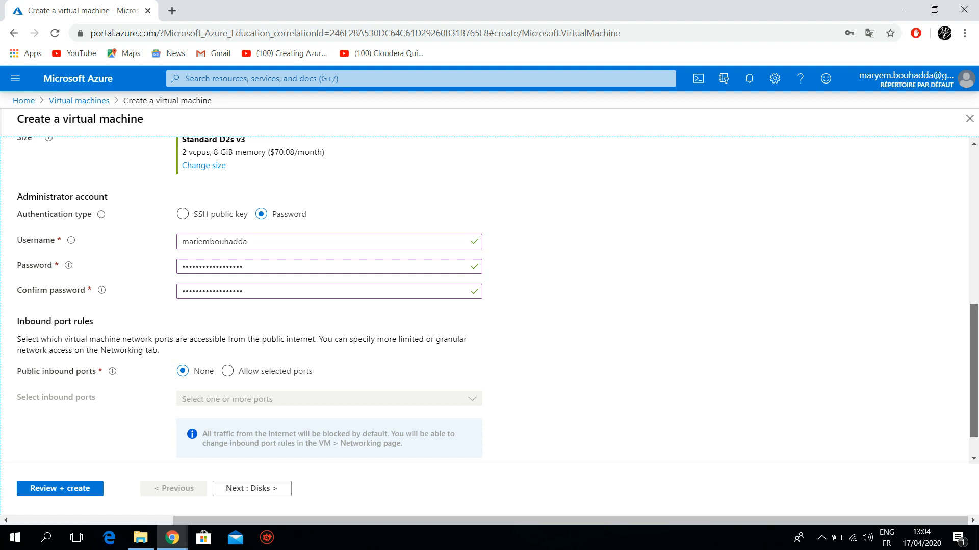
scroll(489, 298, down, 2)
- In the disk options, choose Premium SSD as the OS disk type
scroll(489, 298, up, 15)
scroll(489, 298, up, 3)
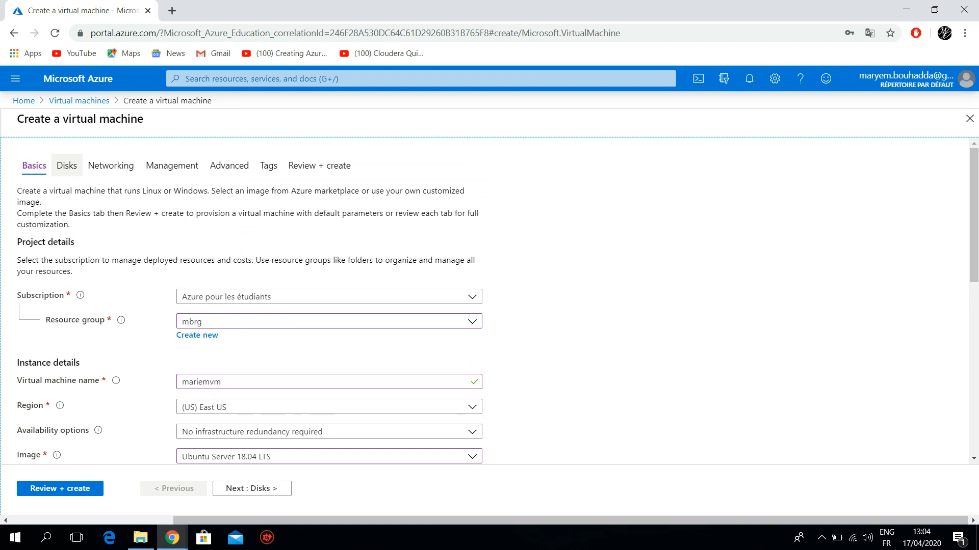
click(66, 166)
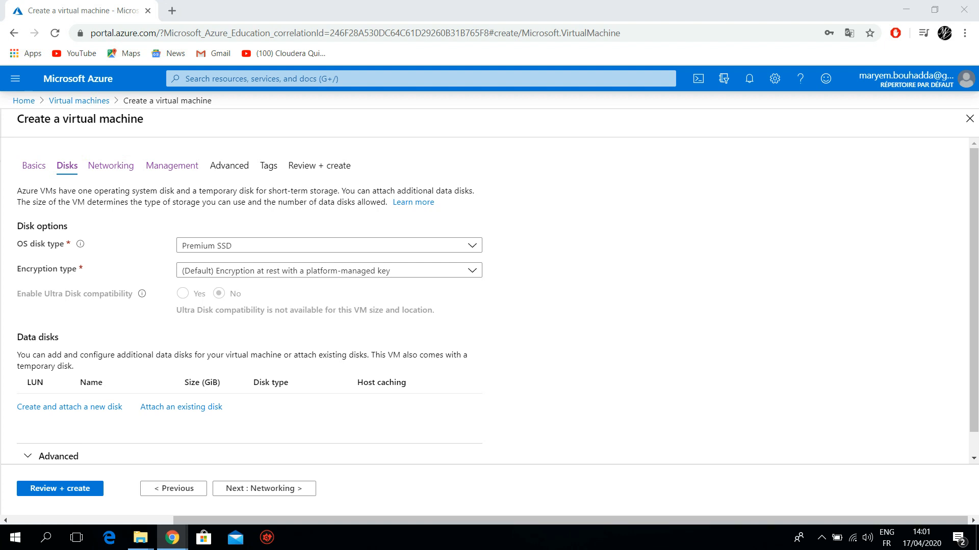
click(326, 246)
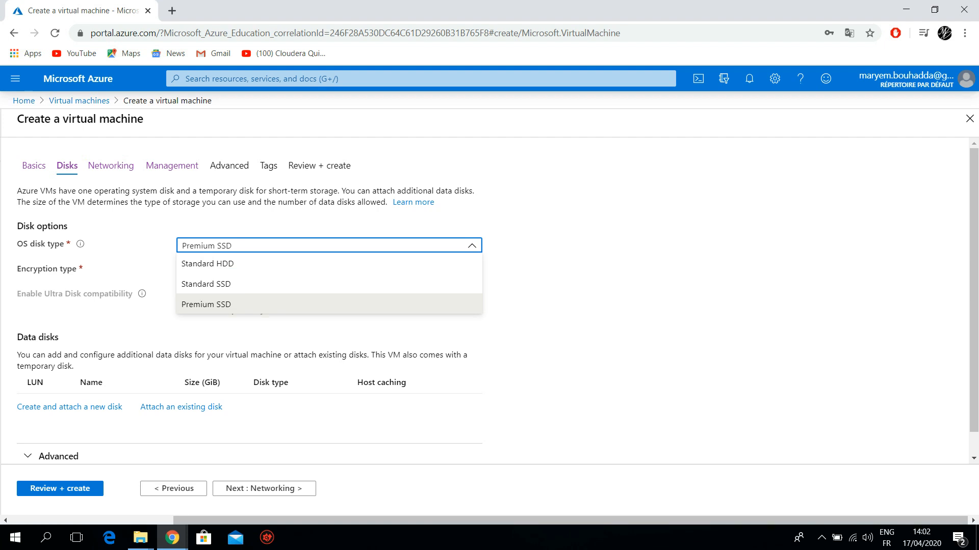
click(326, 305)
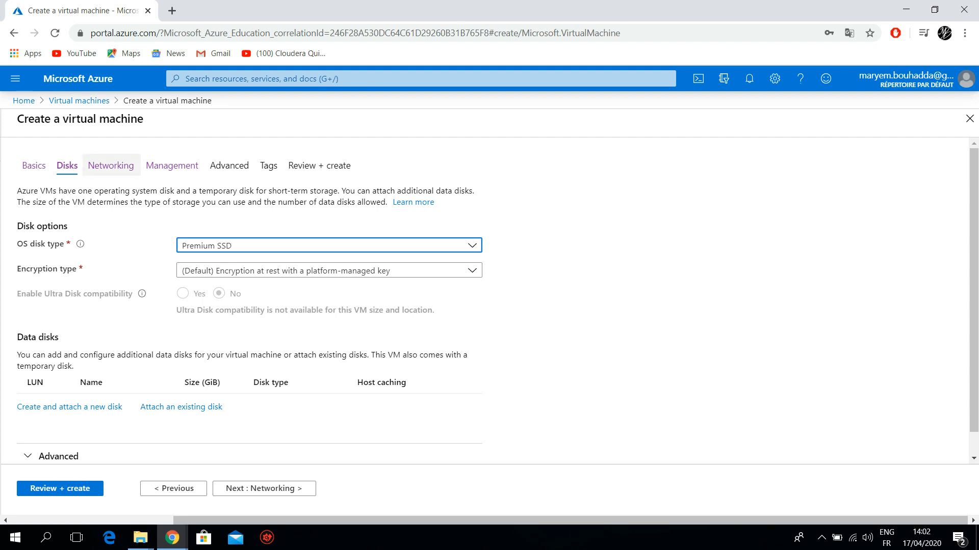
- Review the network interface settings and the public IP choices without changing them
click(111, 166)
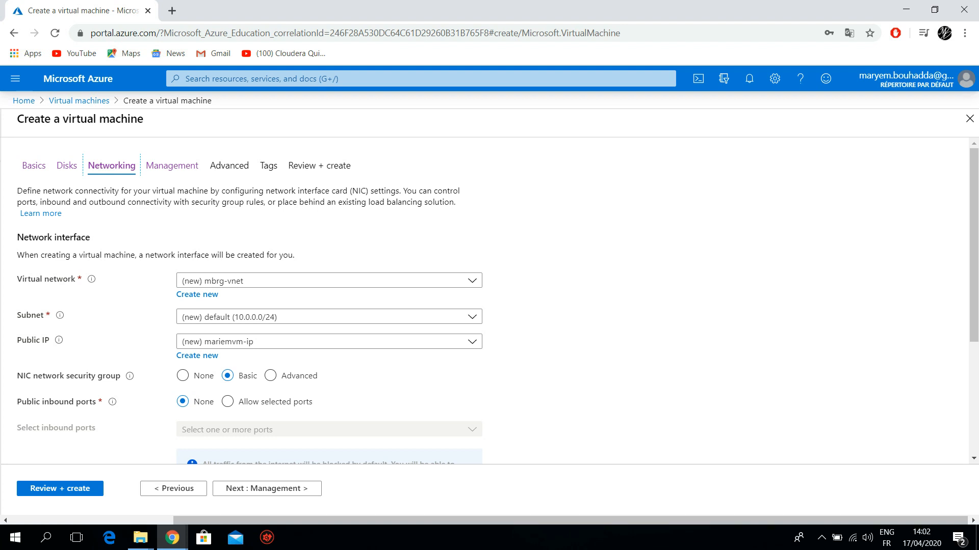
click(328, 342)
click(329, 342)
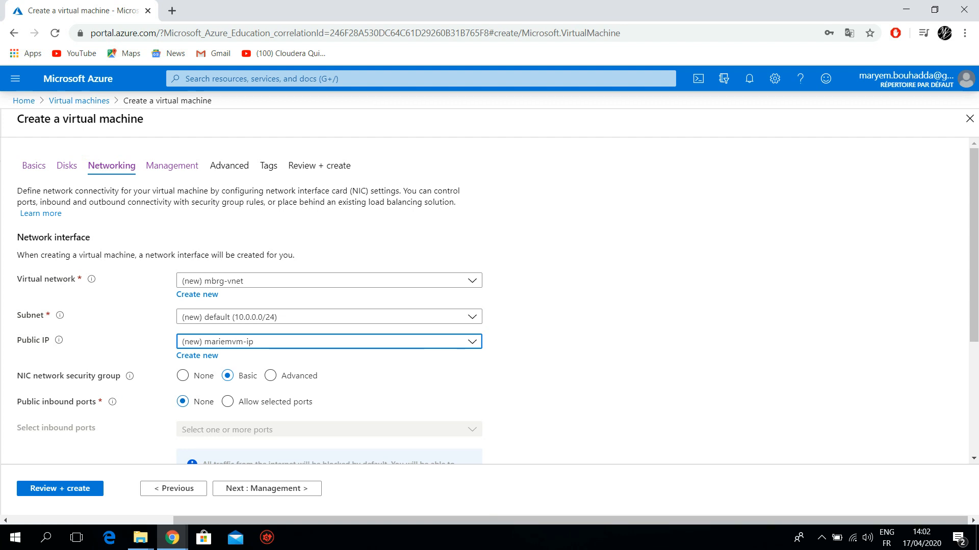
- In the virtual machine's management options, turn off backup
click(172, 165)
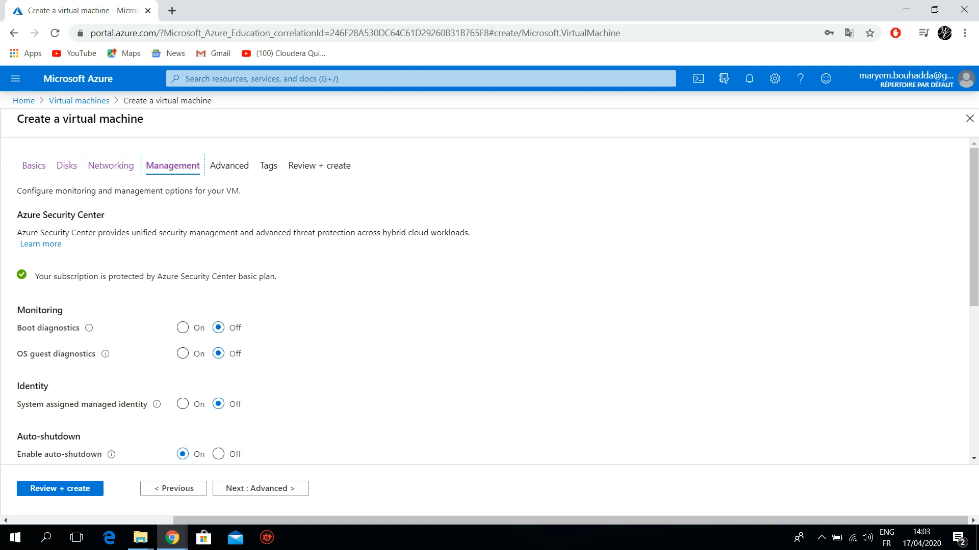
scroll(489, 301, down, 3)
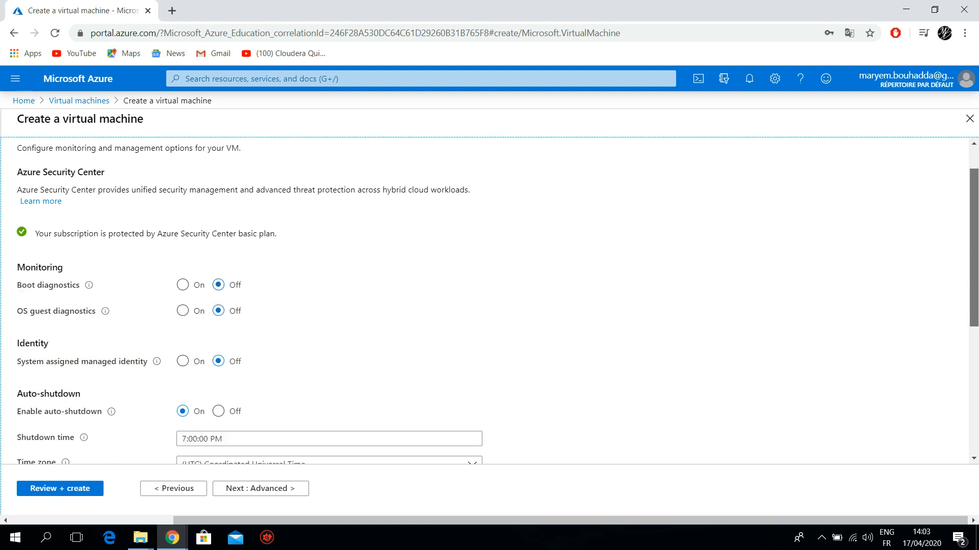
scroll(489, 301, up, 1)
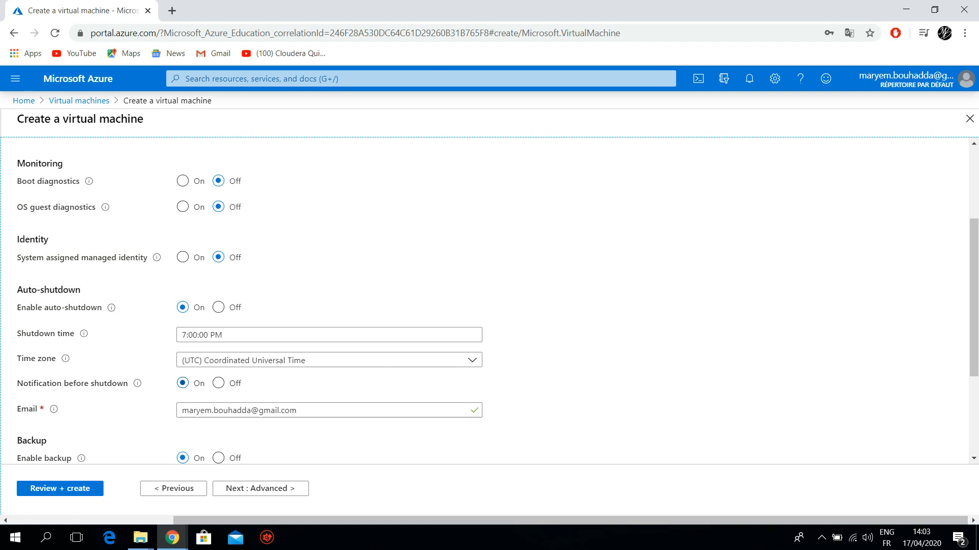
scroll(489, 306, down, 2)
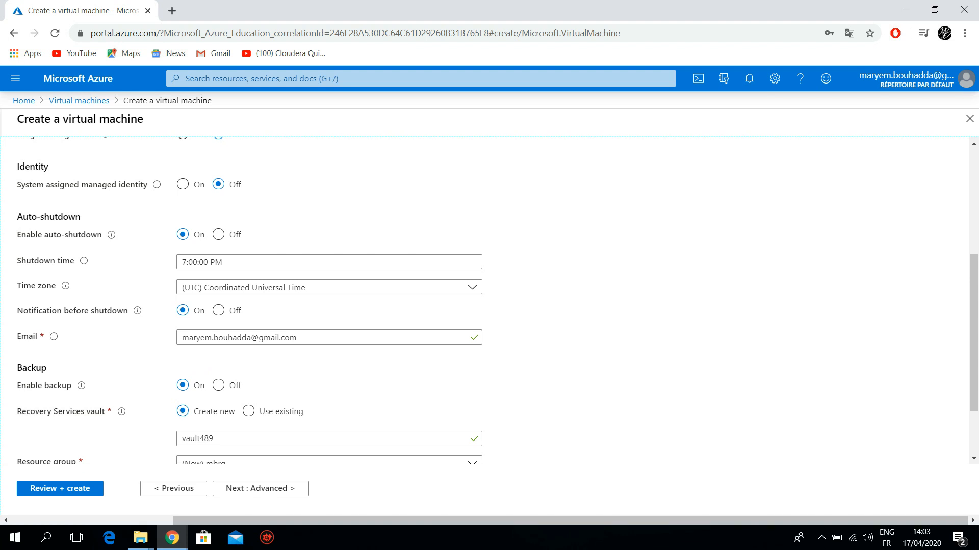
click(218, 385)
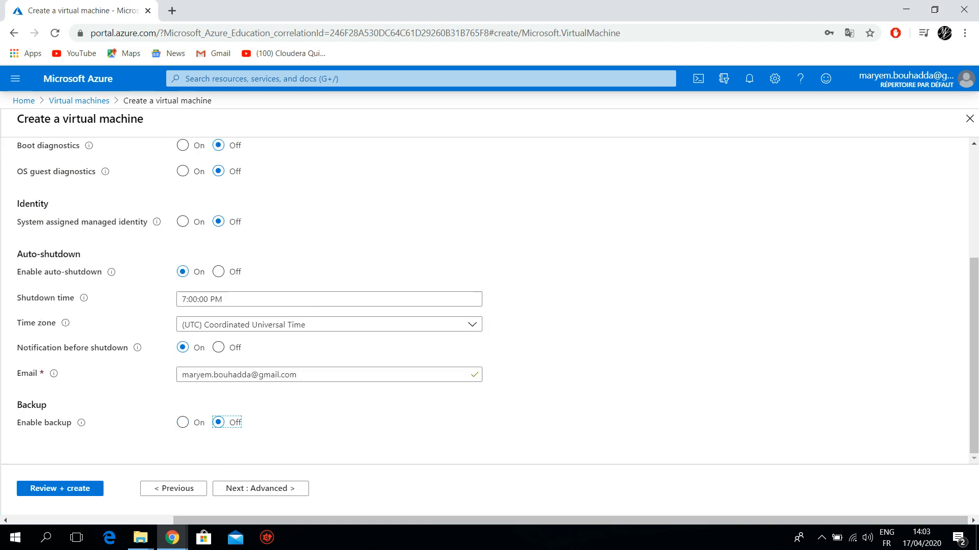
- Check the name and value of the owner tag that applies to the virtual machine's resources
scroll(489, 300, up, 4)
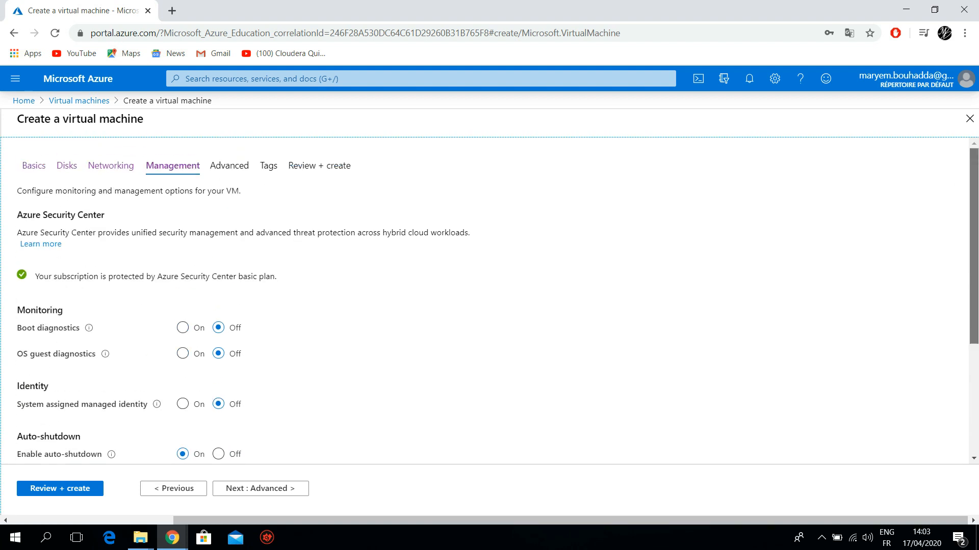
click(268, 165)
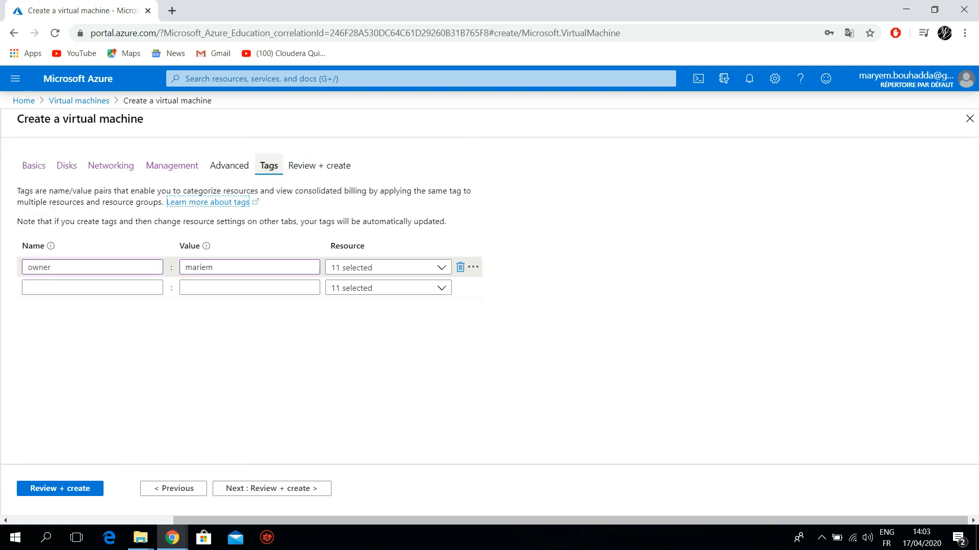
click(92, 267)
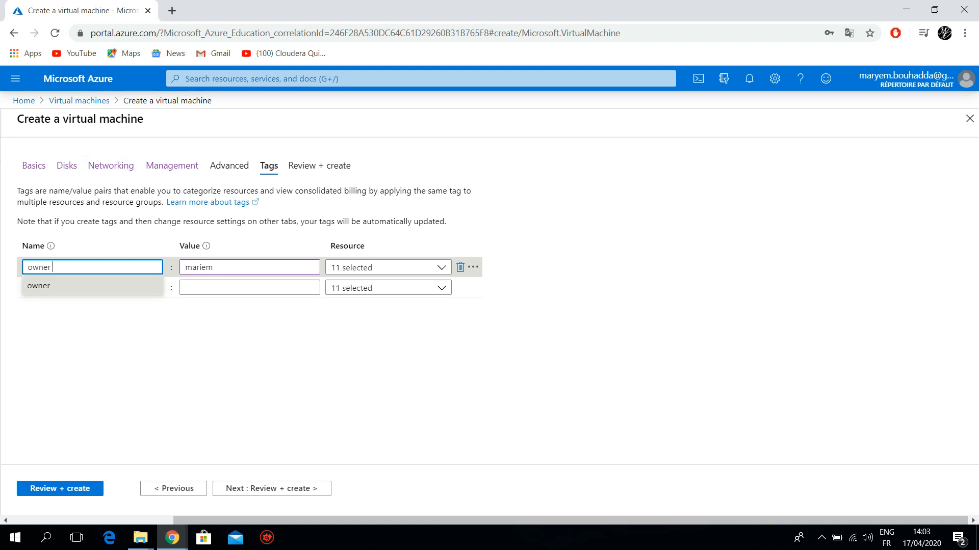
click(212, 267)
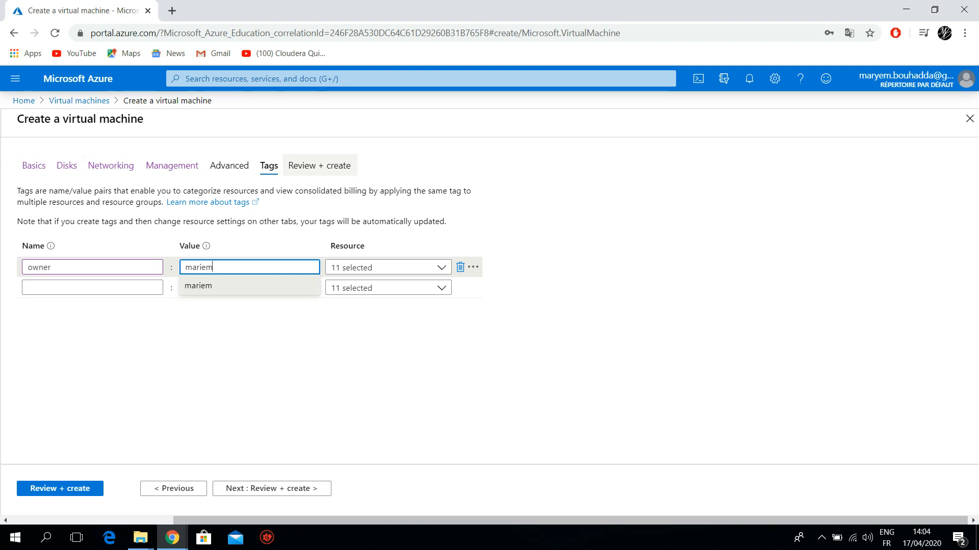
- Validate the virtual machine configuration, check its summary through to the tags, and create the machine
click(319, 165)
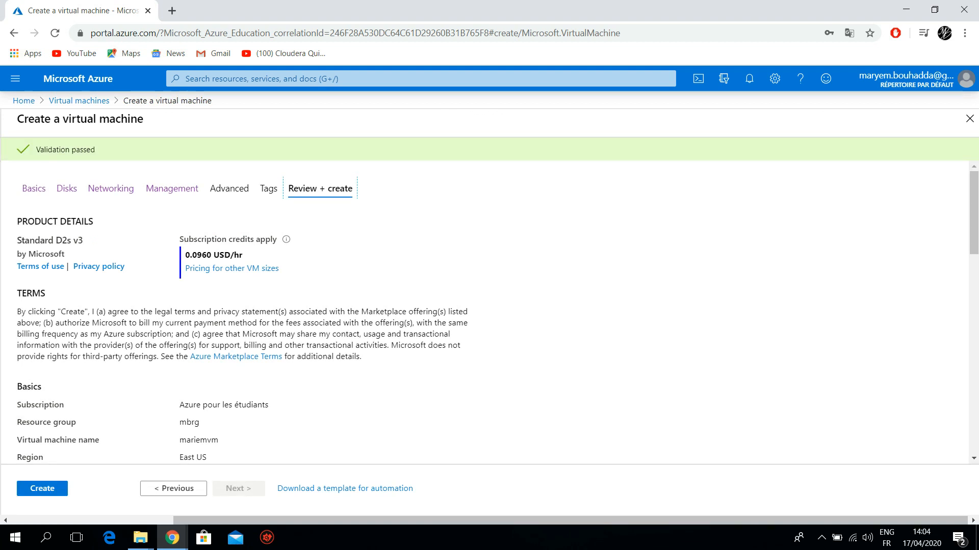
scroll(489, 312, down, 5)
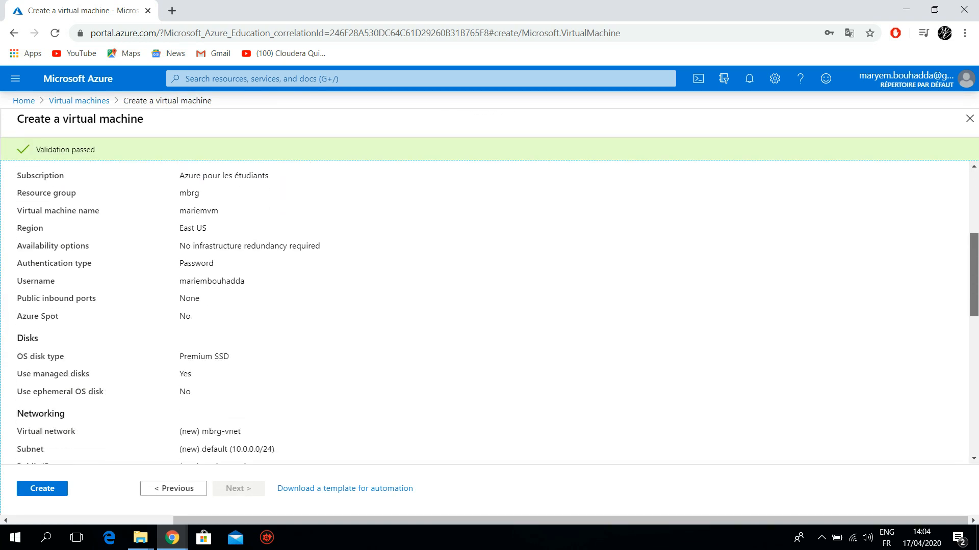
scroll(489, 312, down, 8)
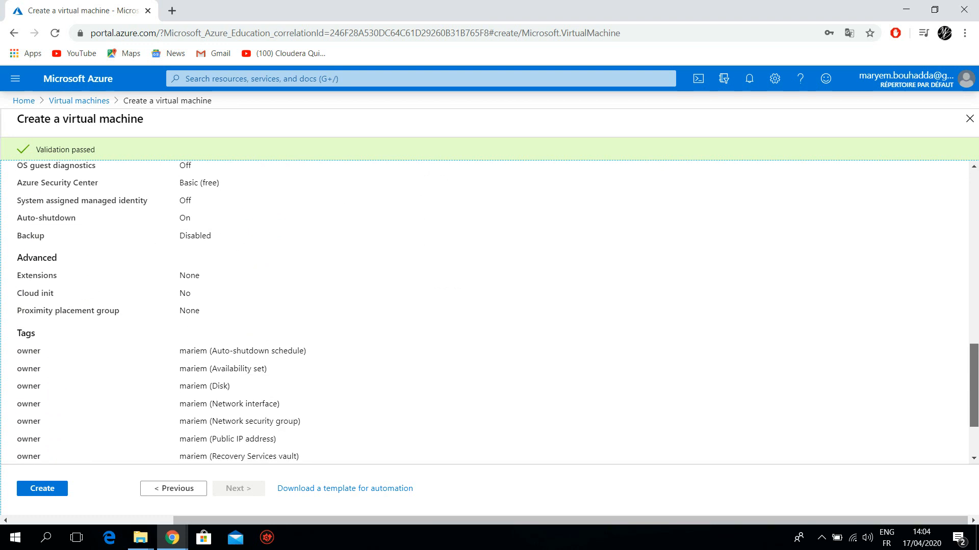
scroll(489, 312, down, 2)
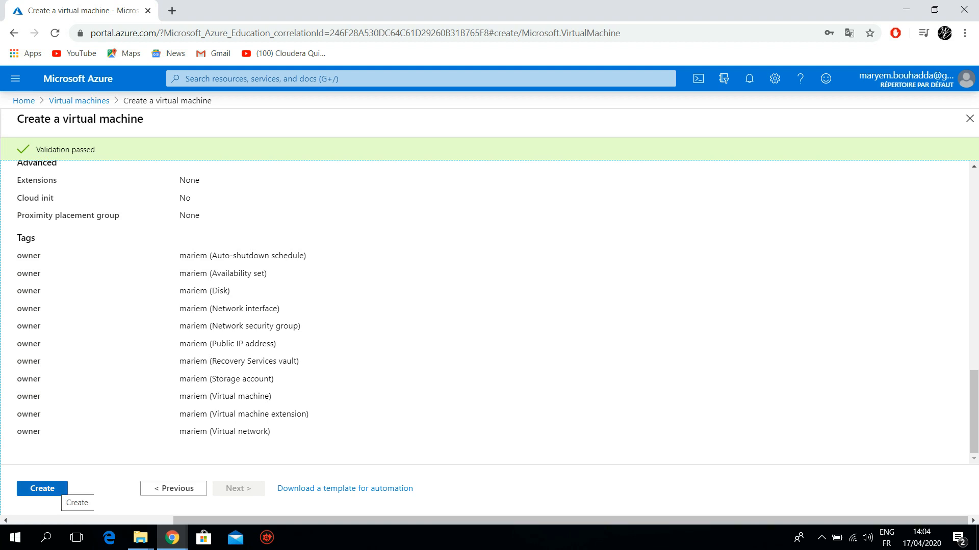
click(51, 488)
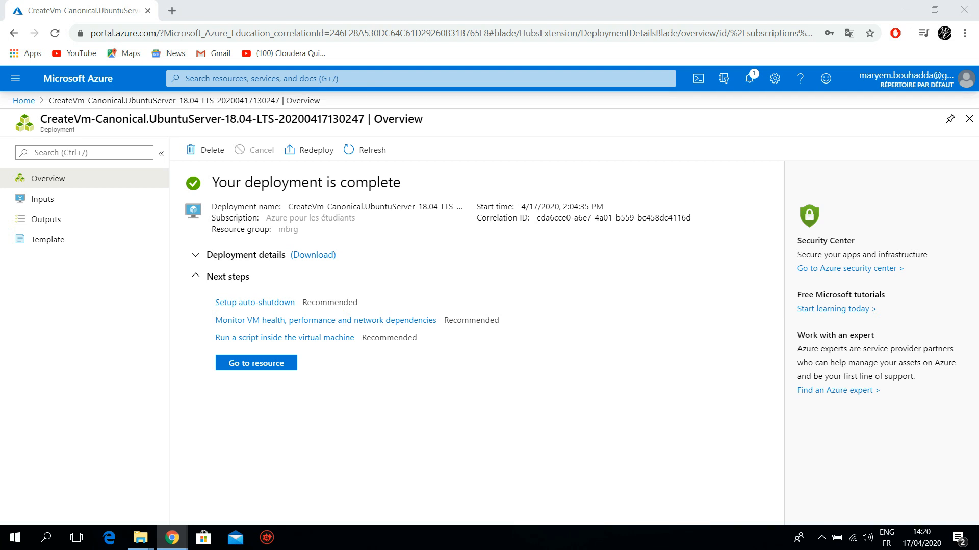
- Go to the deployed virtual machine's resource page and open its connection instructions for SSH
click(257, 363)
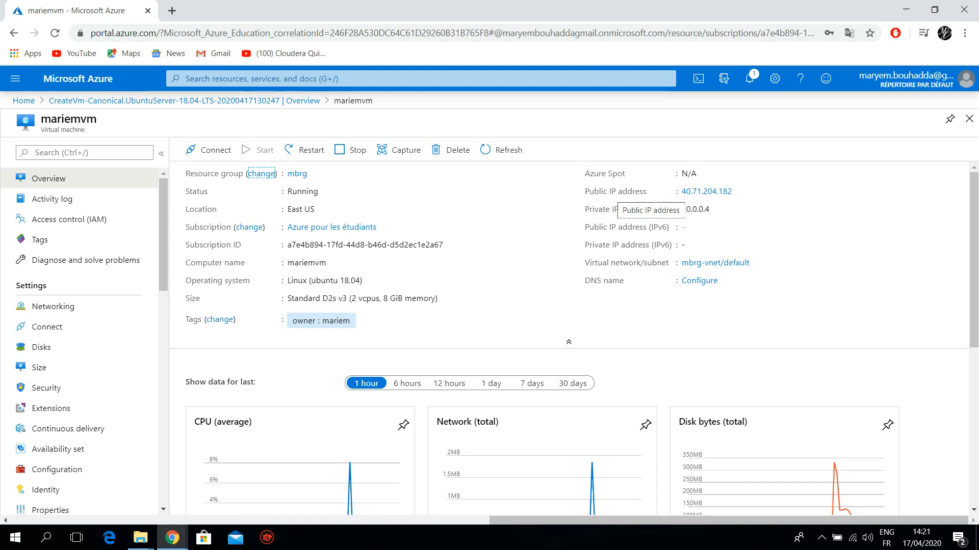
scroll(569, 337, down, 5)
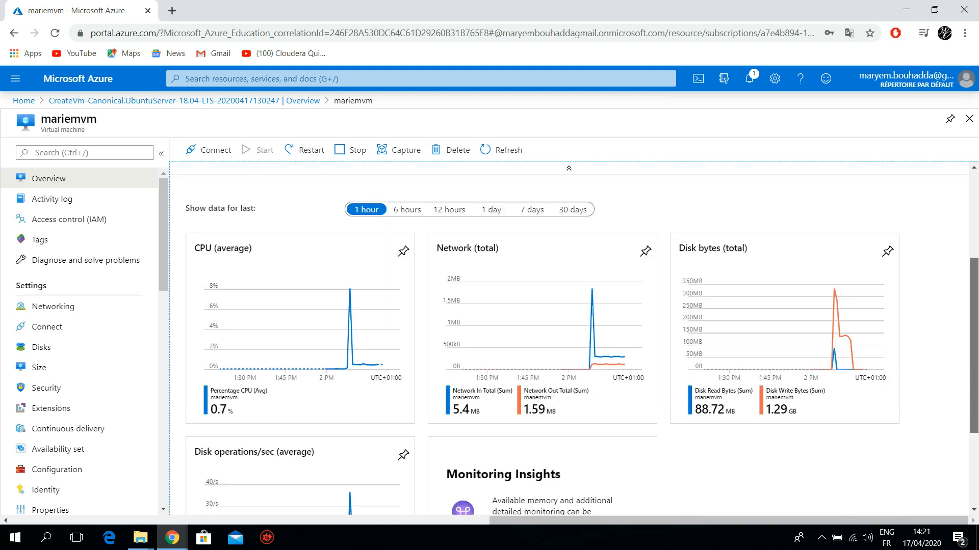
scroll(568, 336, down, 1)
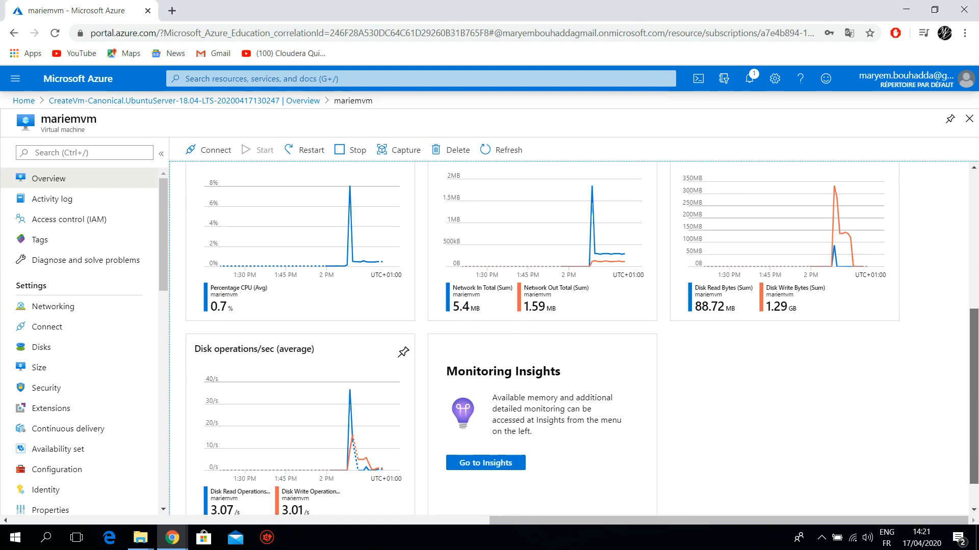
scroll(569, 336, up, 3)
scroll(569, 336, up, 3)
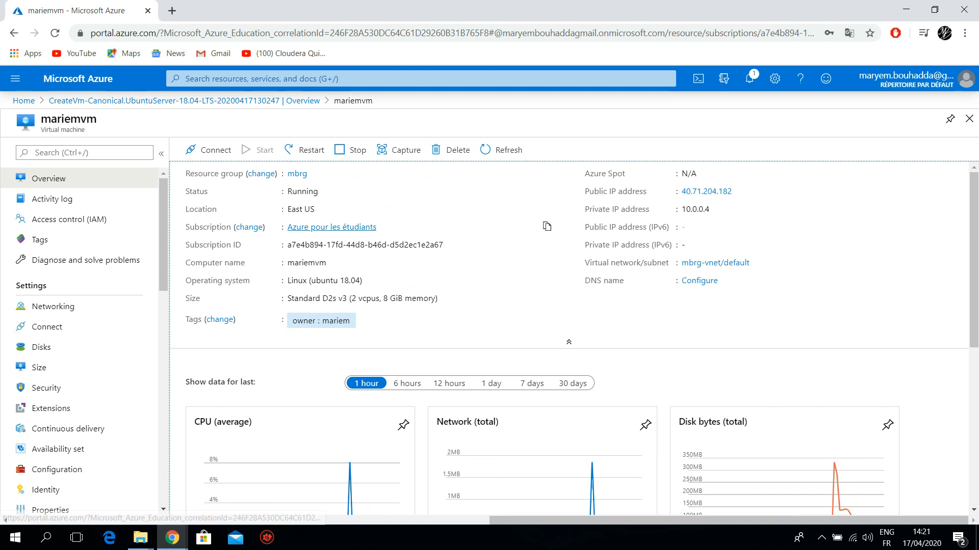
click(209, 150)
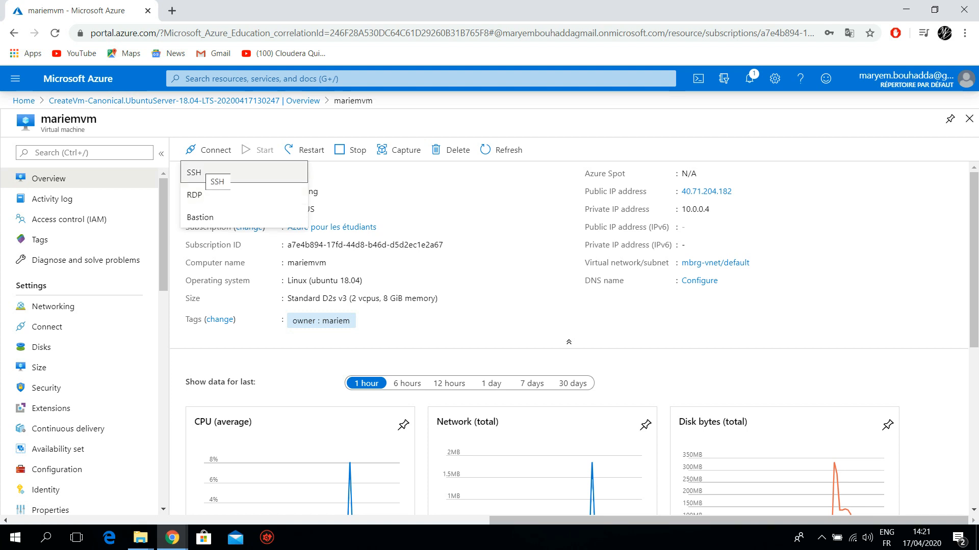
click(201, 173)
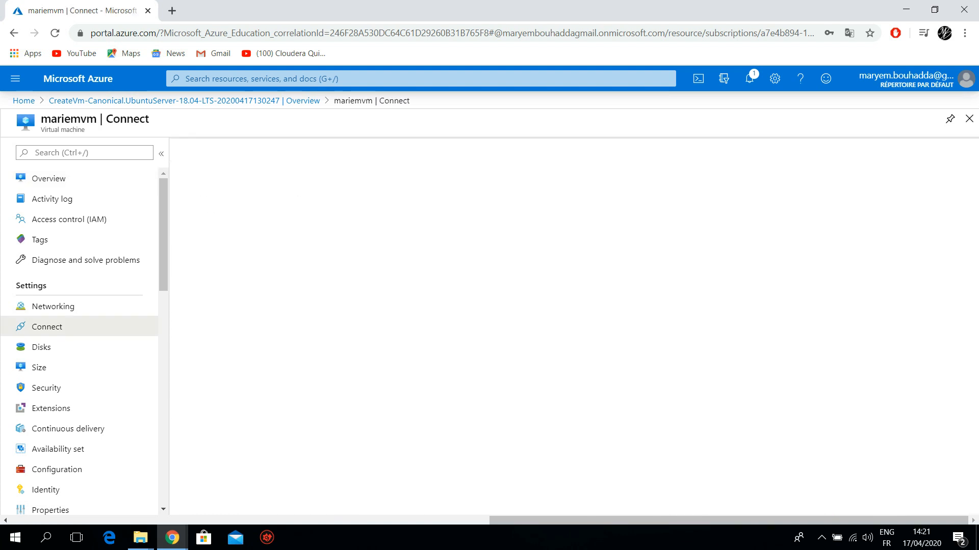